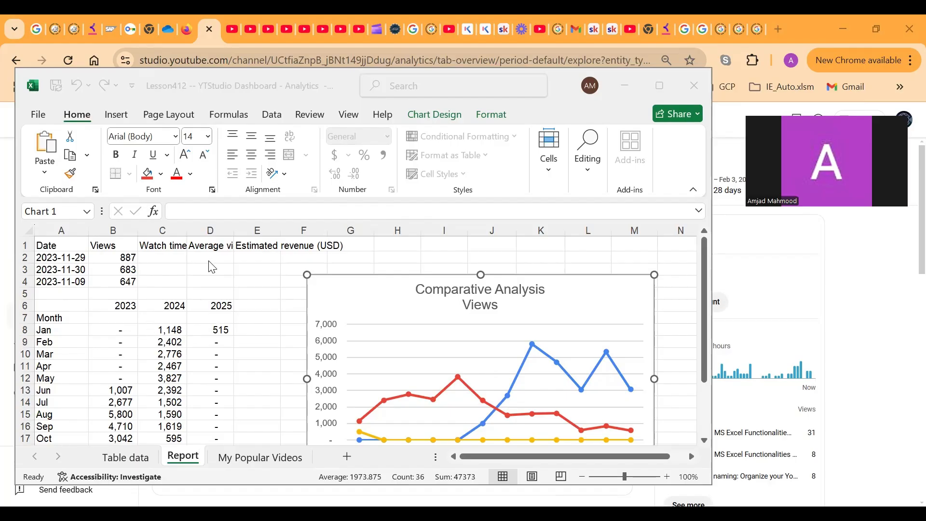
- Examine the date range of the Table data sheet from the newest record in A3 to the oldest record
left_click(125, 458)
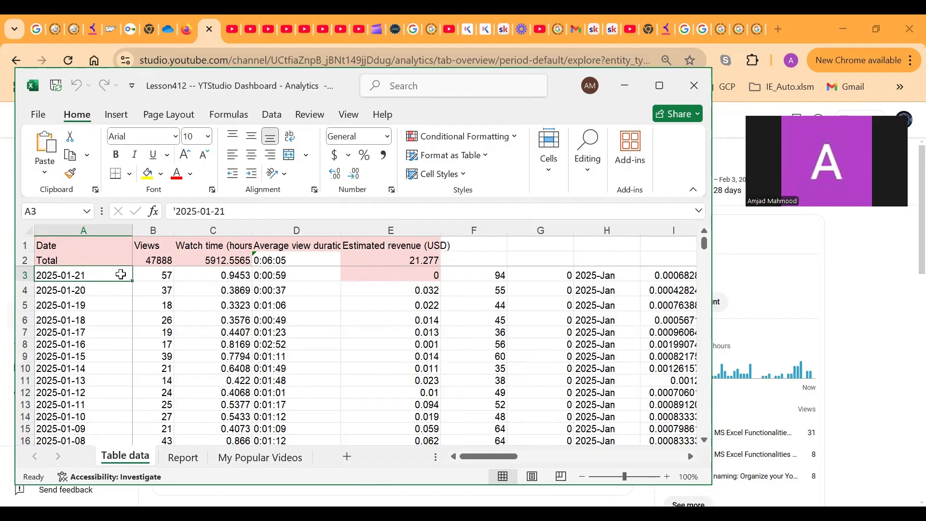
key("Down")
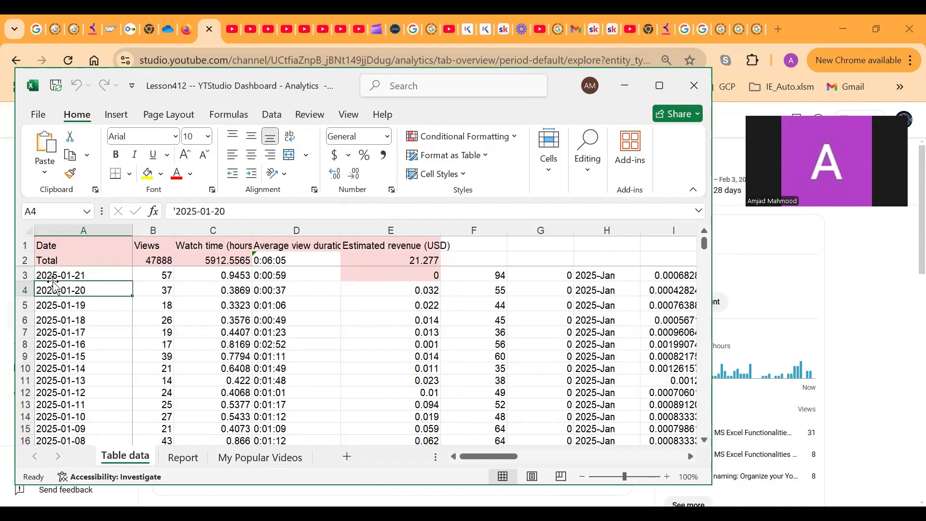
left_click(59, 275)
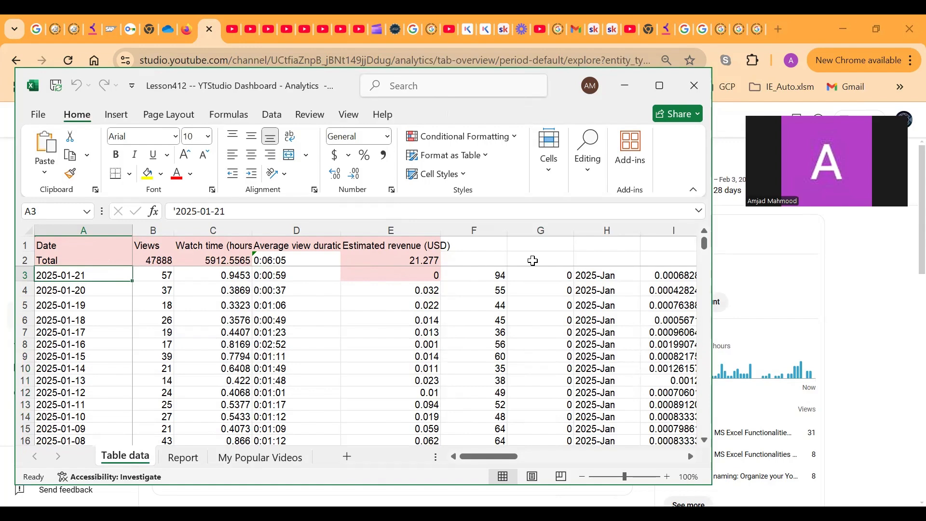
key("ctrl+Down")
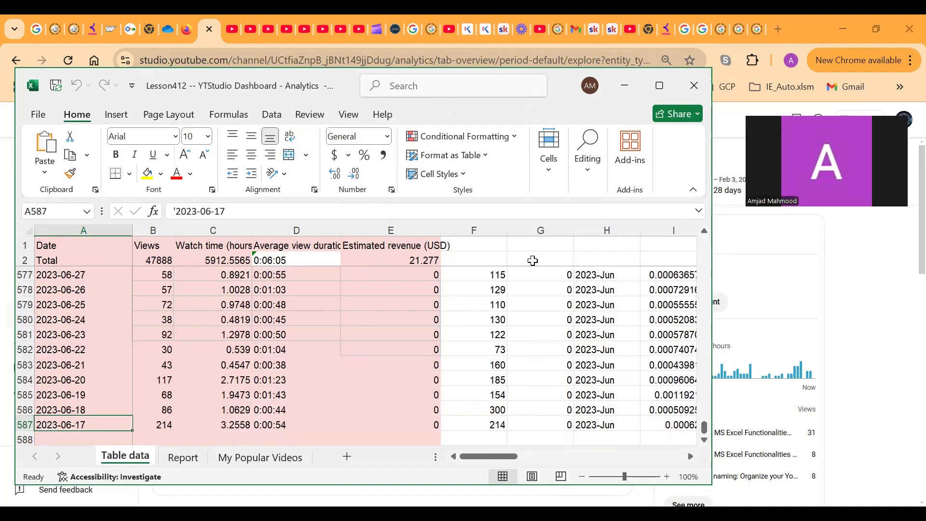
key("ctrl+Up")
key("Down")
key("Down")
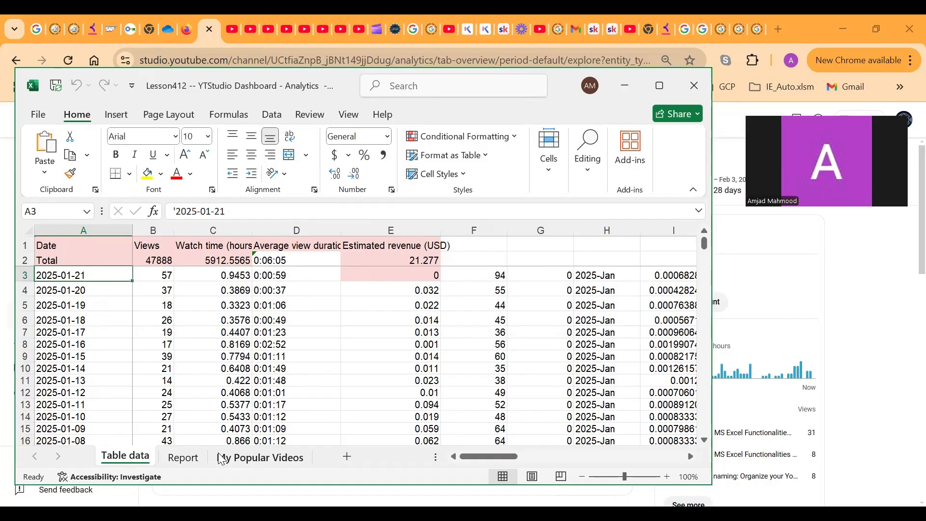
- Generate the Report sheet's comparative analysis for Watch Time using option 2
left_click(191, 461)
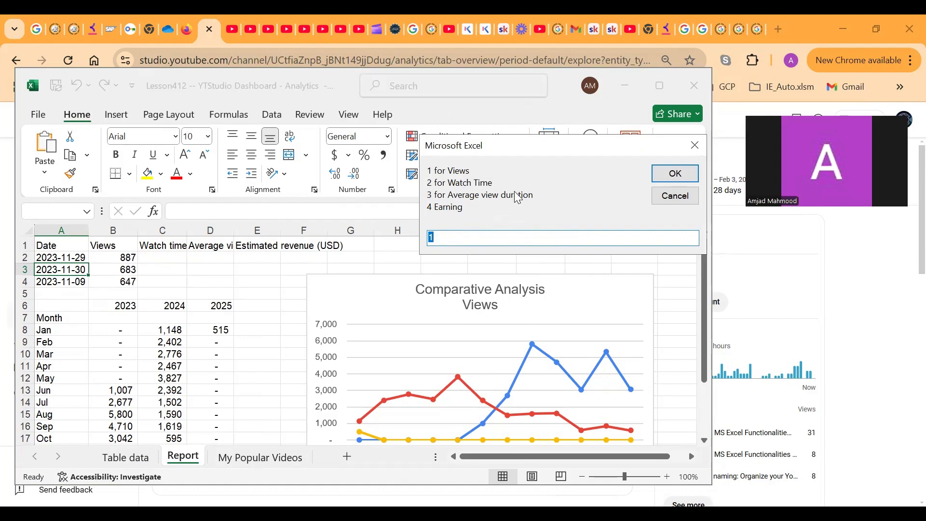
type("2")
key("Return")
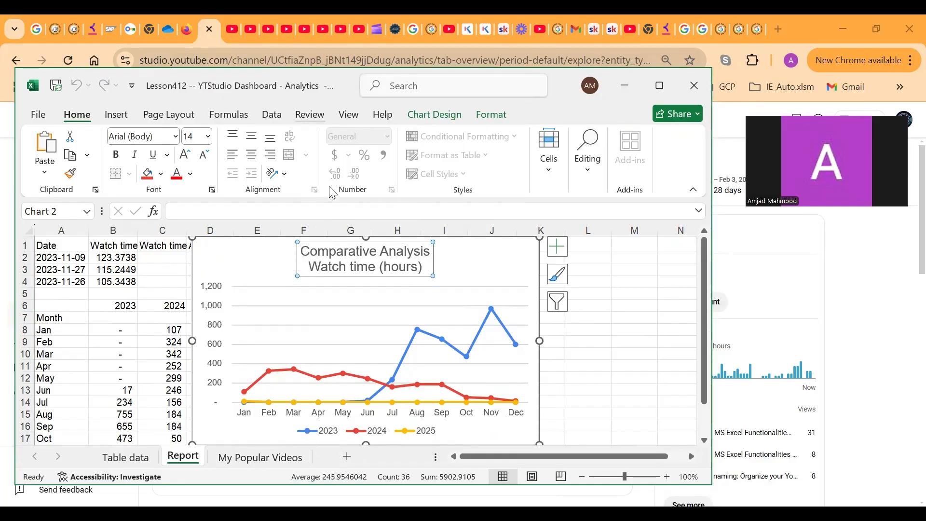
- Reopen the Report sheet from Table data and generate the comparative analysis for Average view duration using option 3
left_click(125, 457)
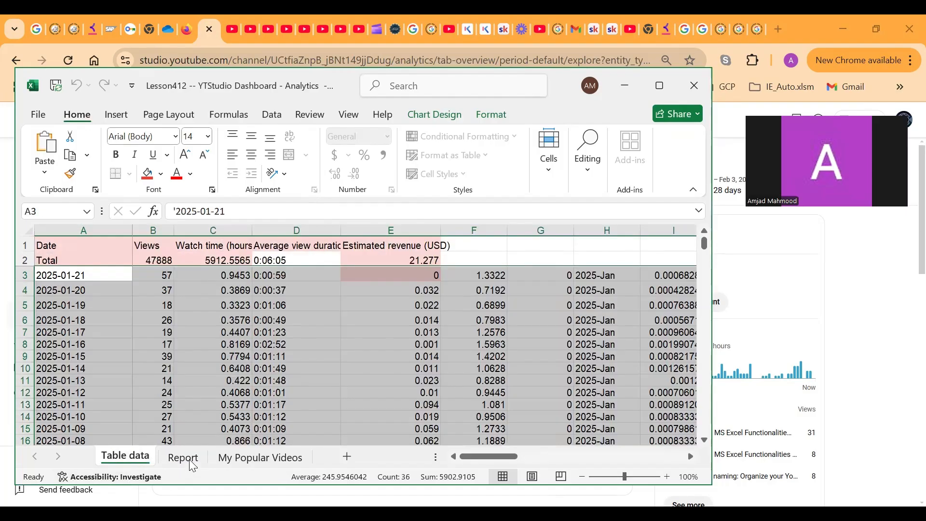
left_click(187, 458)
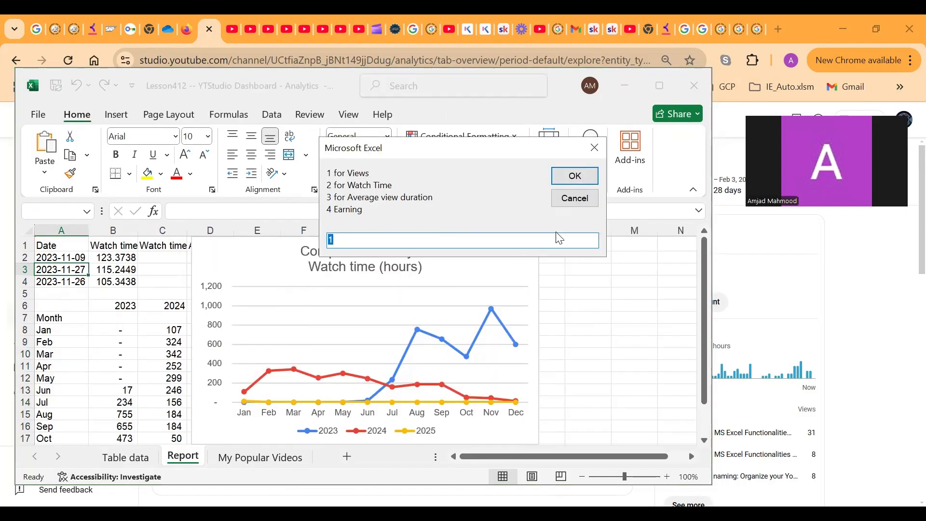
type("3")
key("Return")
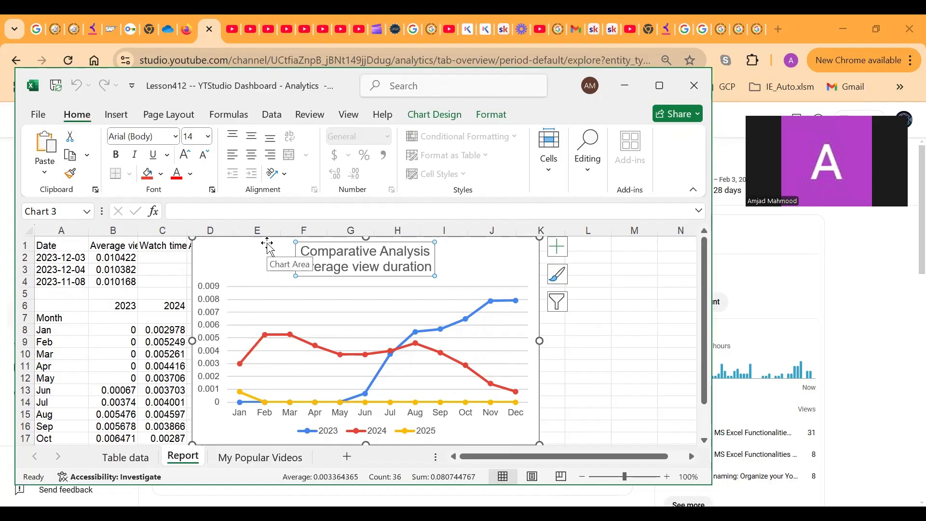
- Reopen the Report sheet from Table data and generate the comparative analysis for Earning using option 4
left_click(137, 462)
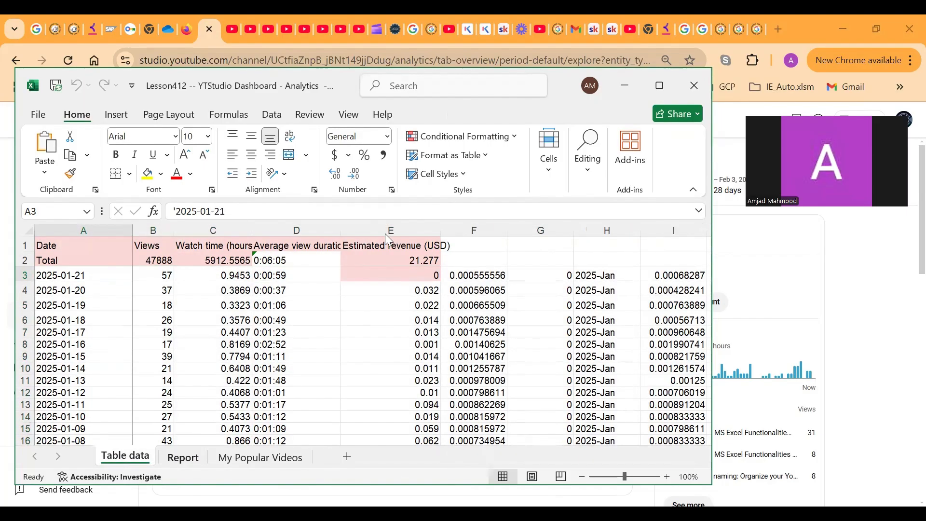
type("4")
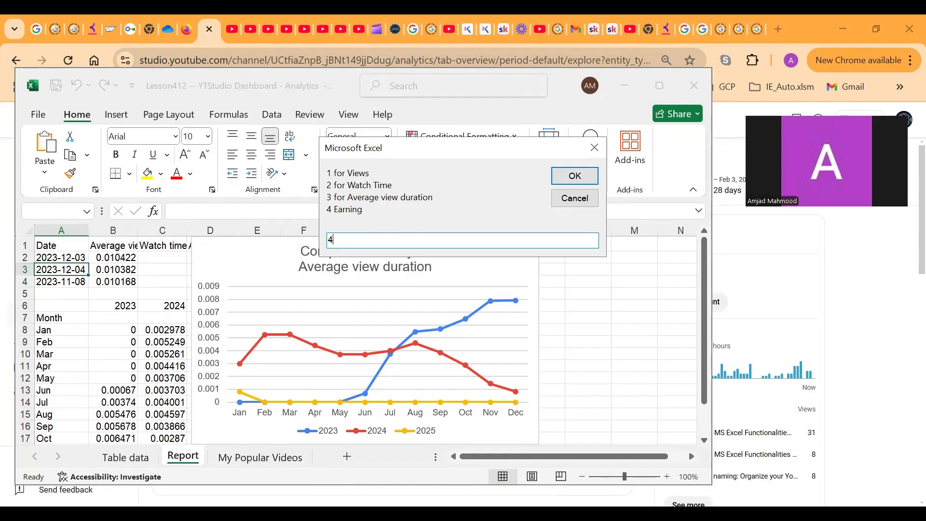
key("Return")
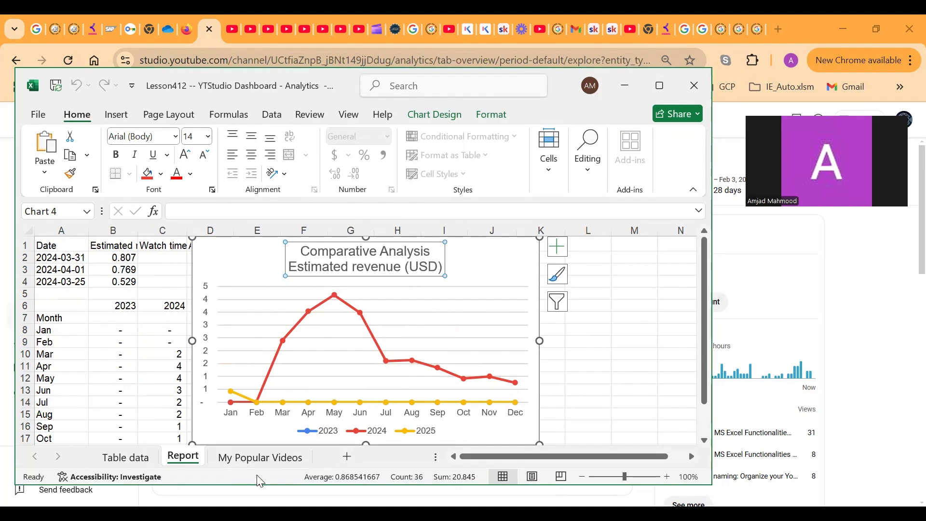
- View the My Popular Videos sheet, then return to Table data and stretch the workbook window to full screen height
mouse_move(436, 374)
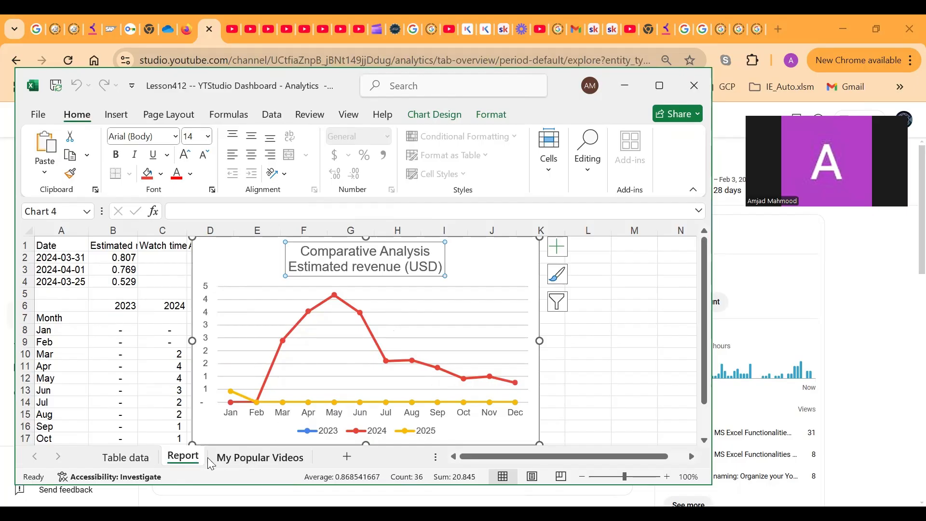
left_click(231, 459)
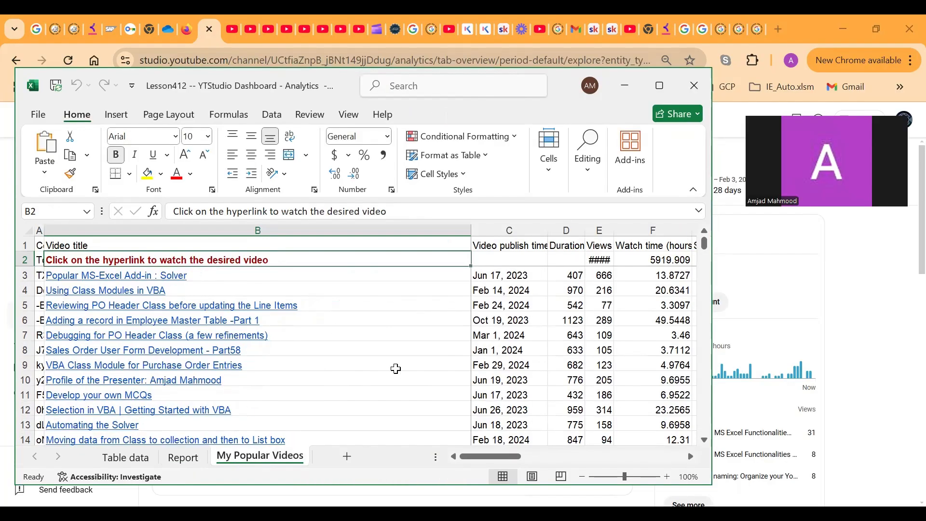
left_click(124, 460)
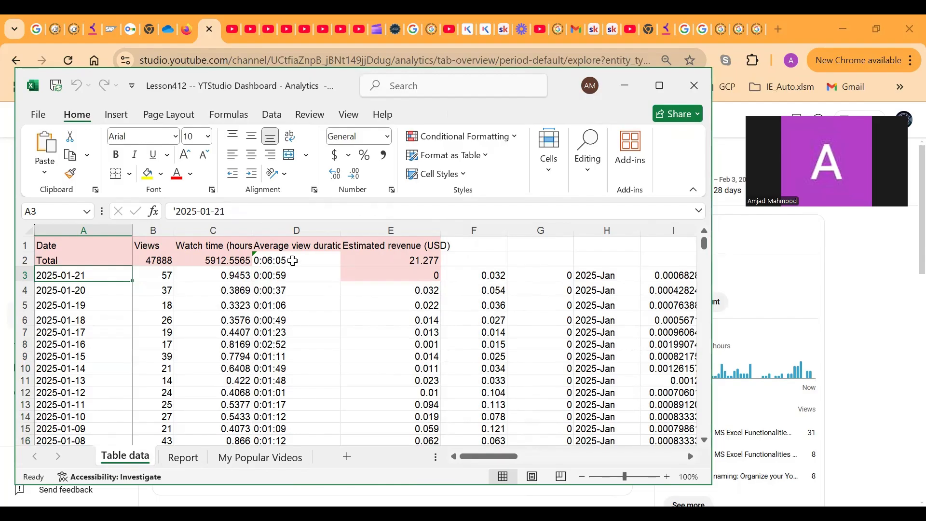
double_click(322, 69)
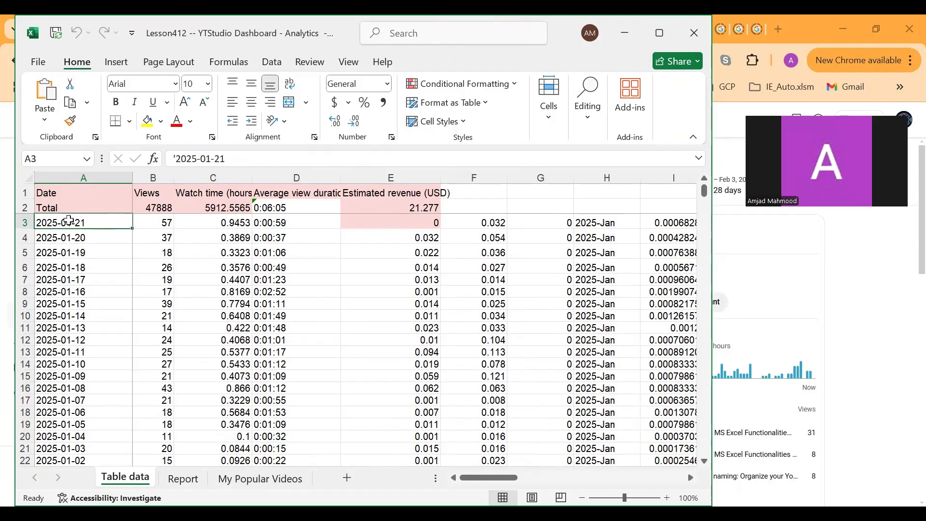
- Check the first and last dates in column A of Table data and return to cell A3
left_click(77, 289)
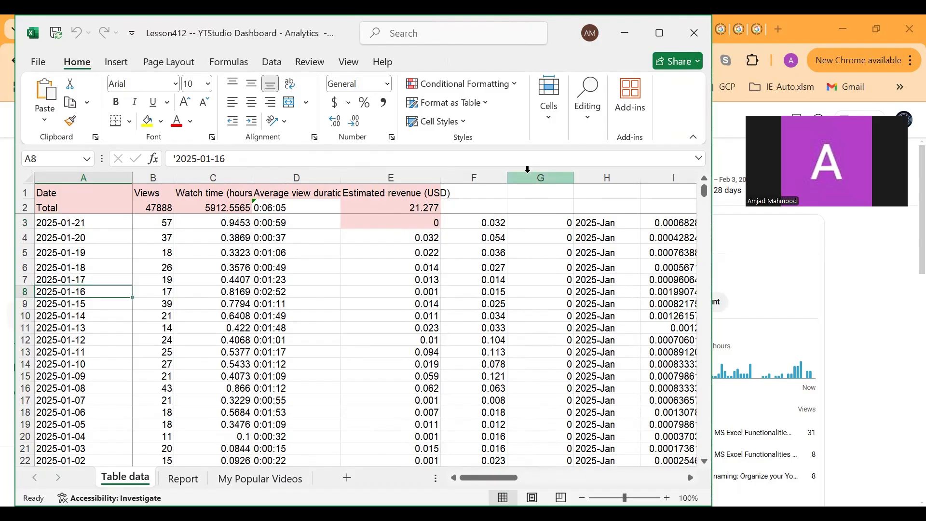
key("ctrl+Down")
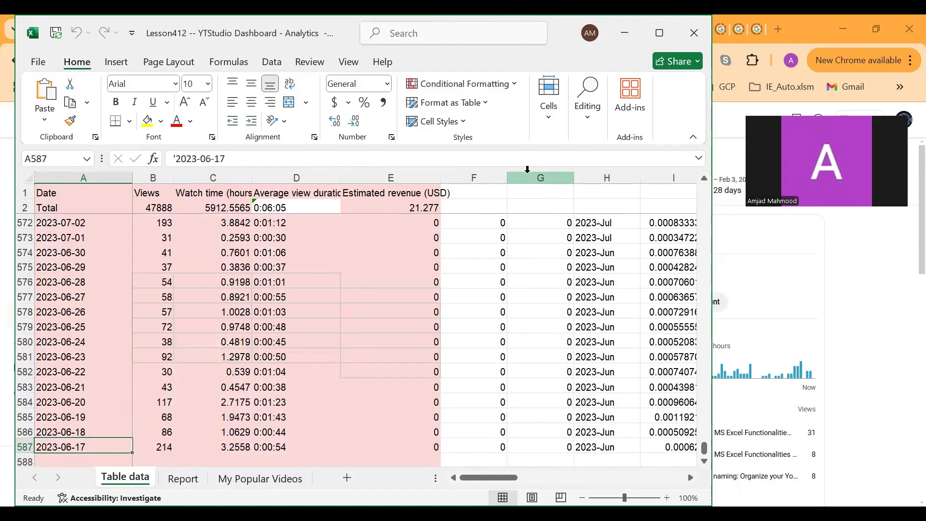
key("ctrl+Up")
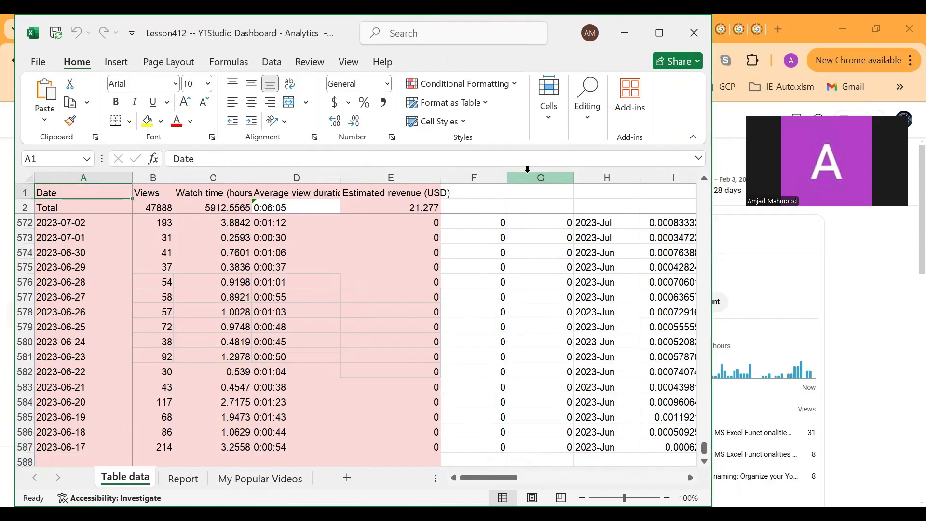
key("Down")
key("Down")
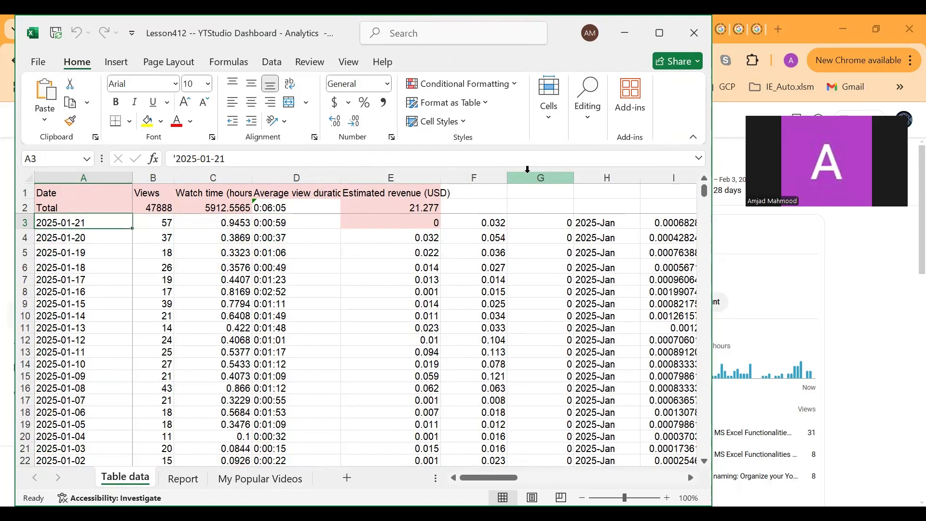
- Delete the entire row for 2025-01-21 from the Table data sheet
left_click(64, 235)
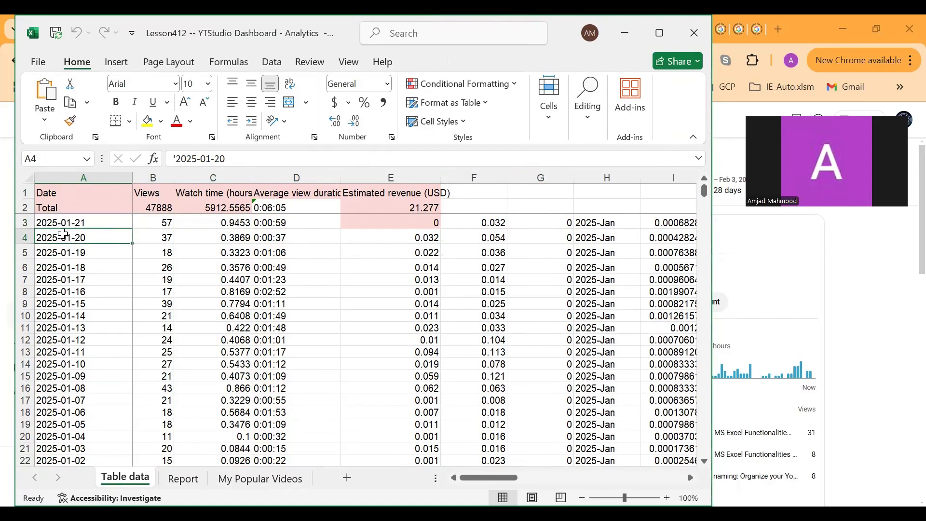
left_click(25, 222)
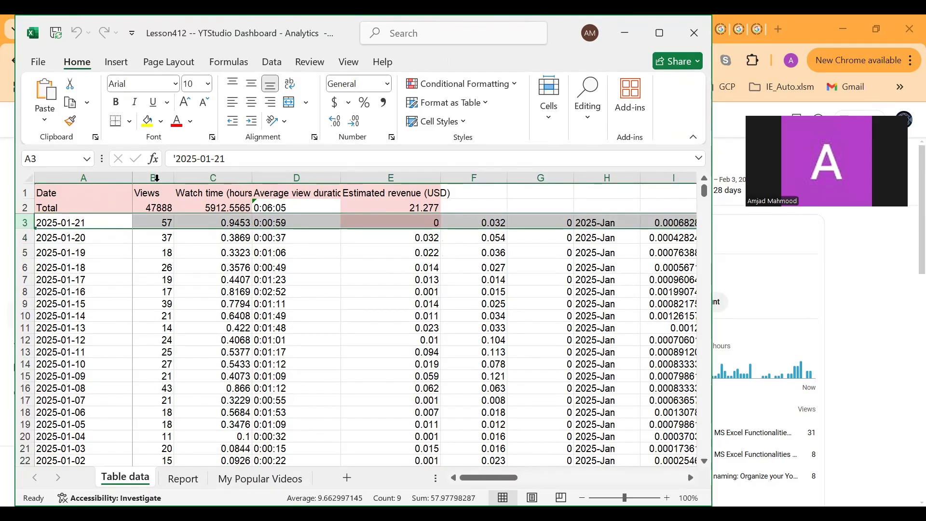
key("ctrl+minus")
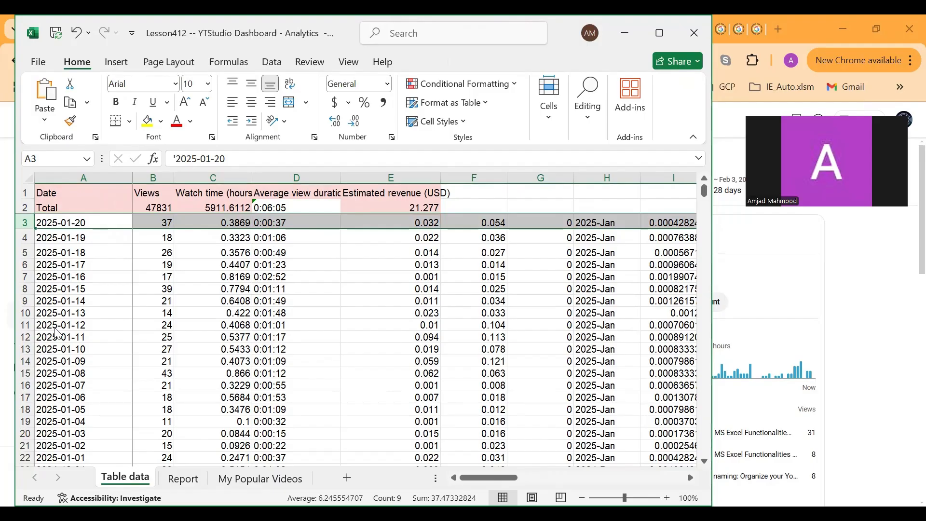
- Switch to YouTube Studio in Chrome and open the expanded channel analytics report broken down by Date
key("alt+Tab")
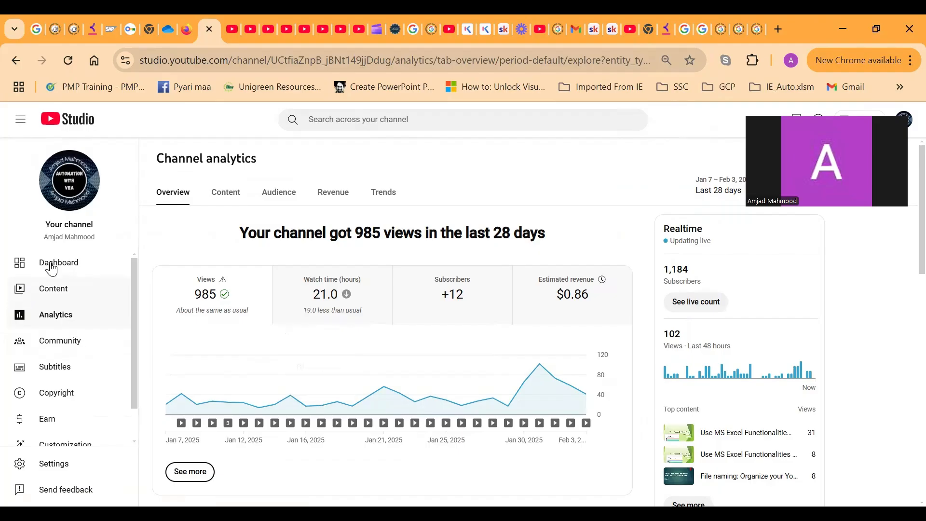
left_click(71, 322)
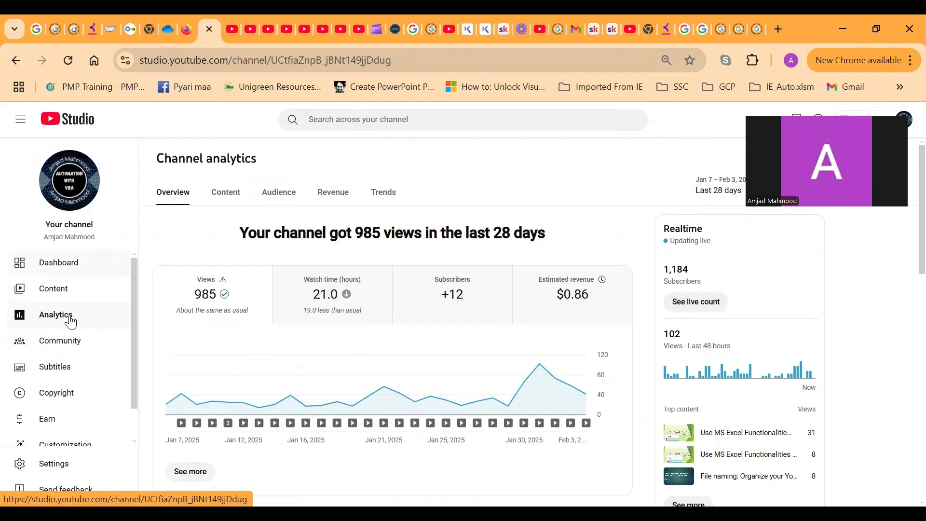
left_click(71, 320)
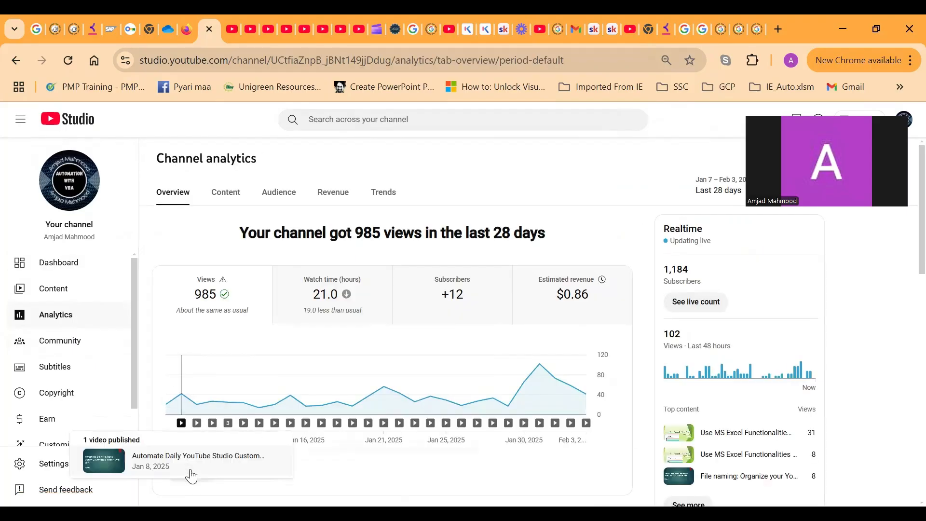
left_click(189, 471)
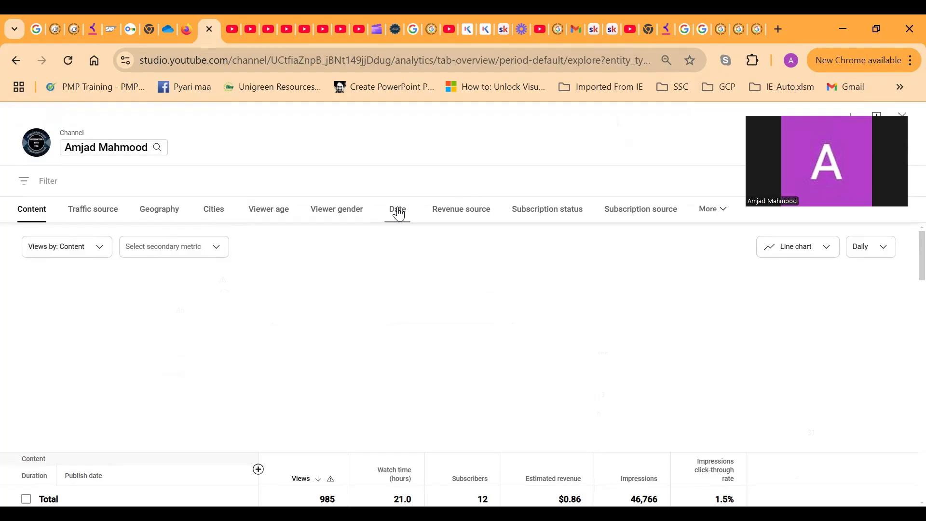
left_click(399, 213)
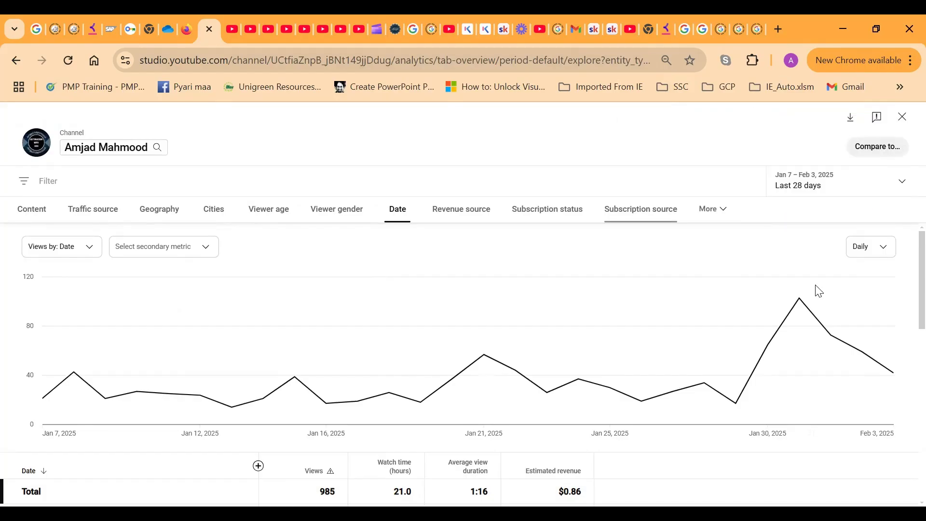
- Apply a custom date range of Jan 21 to Feb 2, 2025 to the analytics report
left_click(903, 185)
left_click(784, 369)
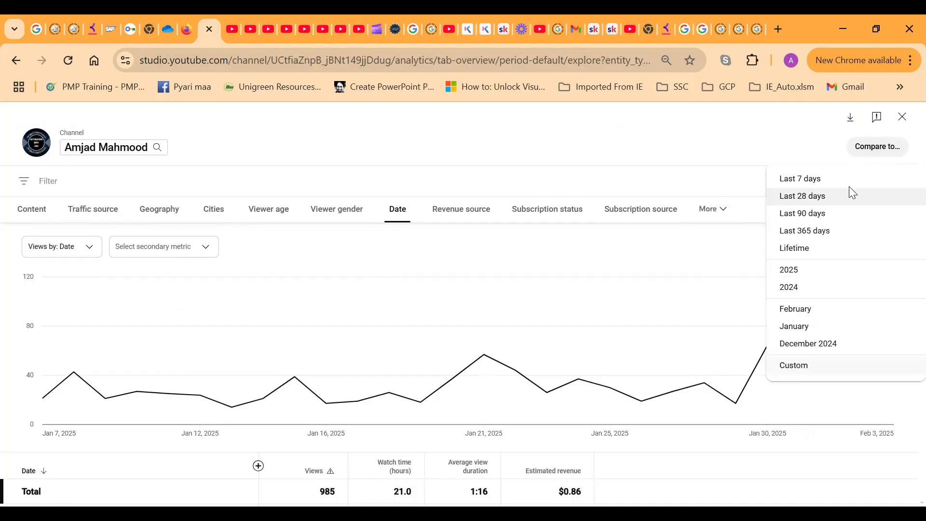
double_click(803, 179)
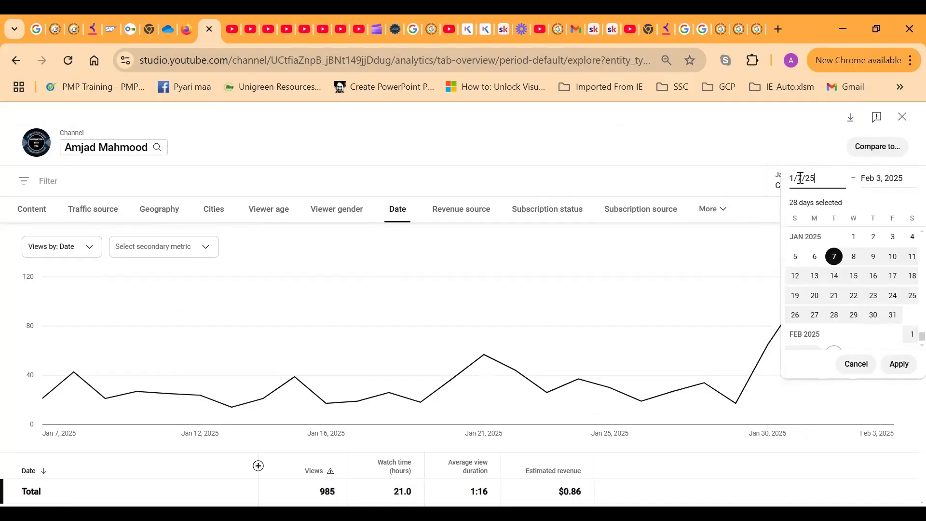
type("21")
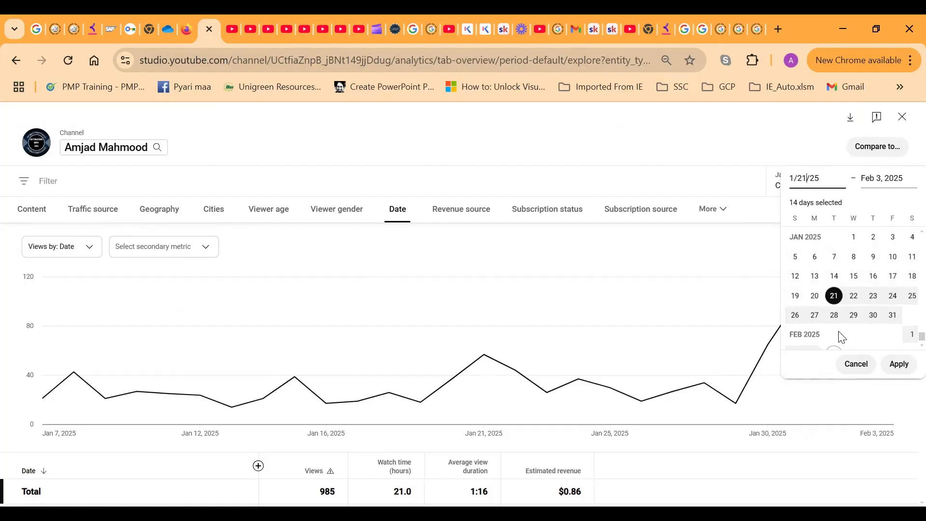
left_click(879, 179)
double_click(871, 179)
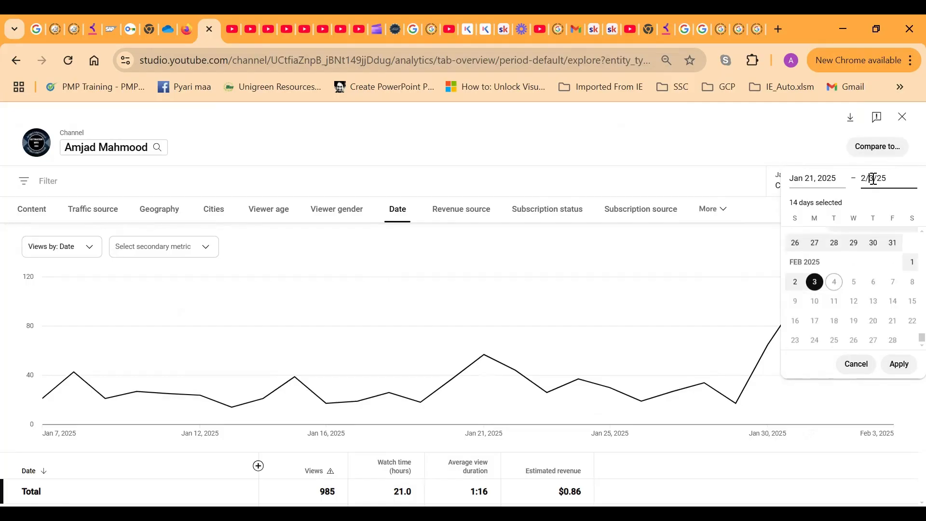
type("2")
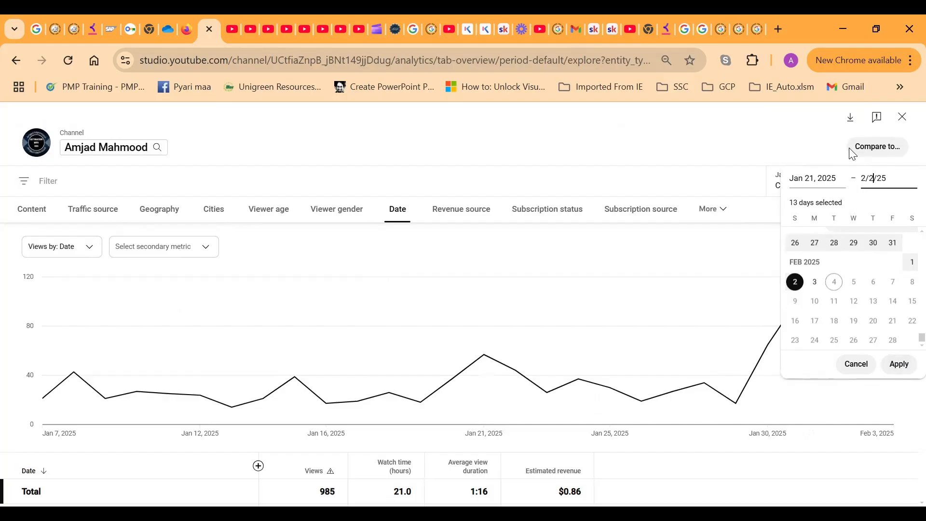
left_click(871, 186)
left_click(900, 365)
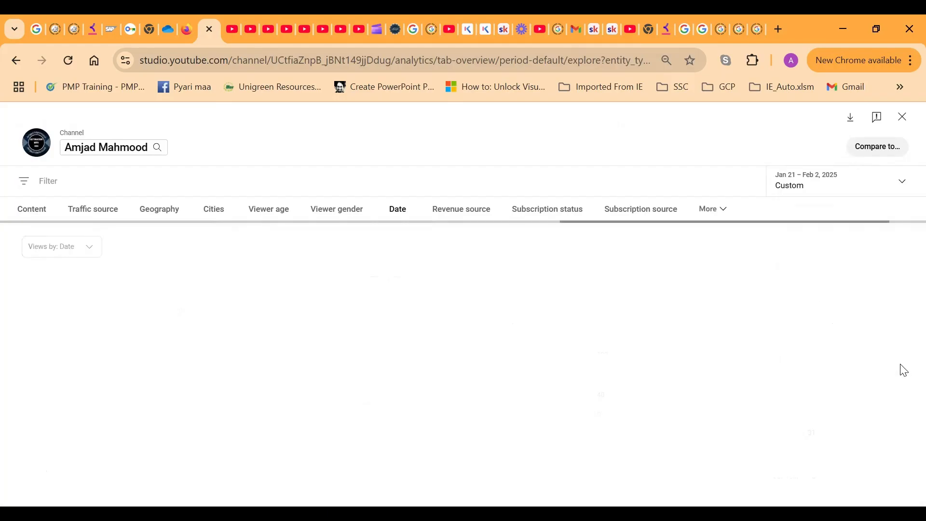
- Review the daily rows of the Jan 21 – Feb 2, 2025 analytics report and export it to Google Sheets
scroll(904, 376, "down", 3)
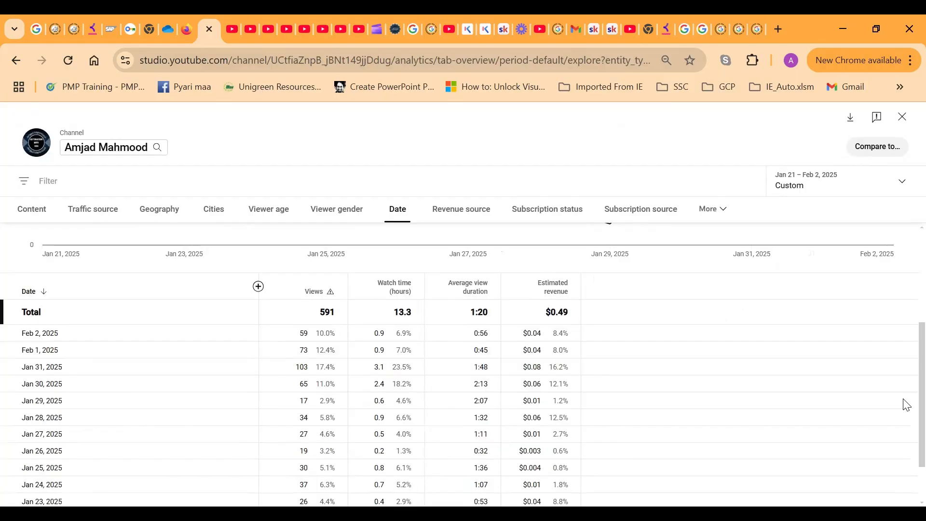
scroll(907, 405, "down", 1)
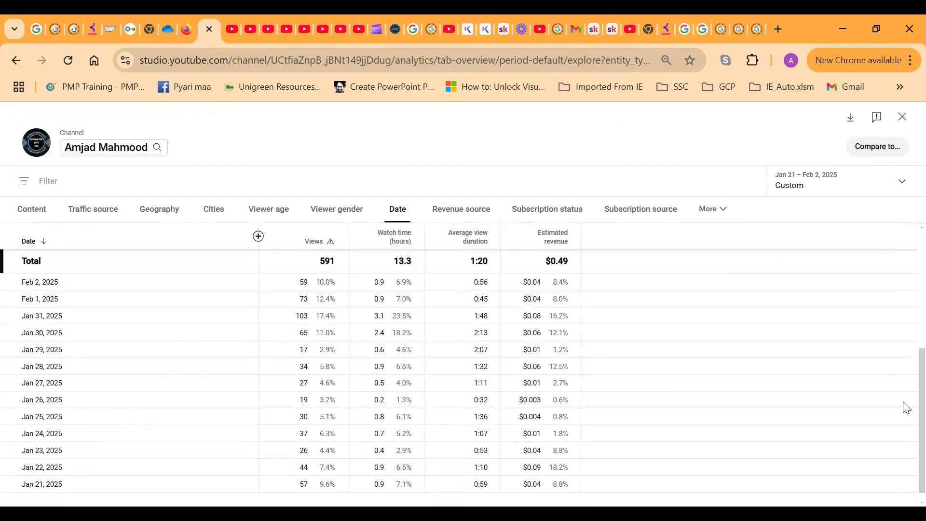
scroll(907, 405, "down", 1)
scroll(907, 264, "up", 5)
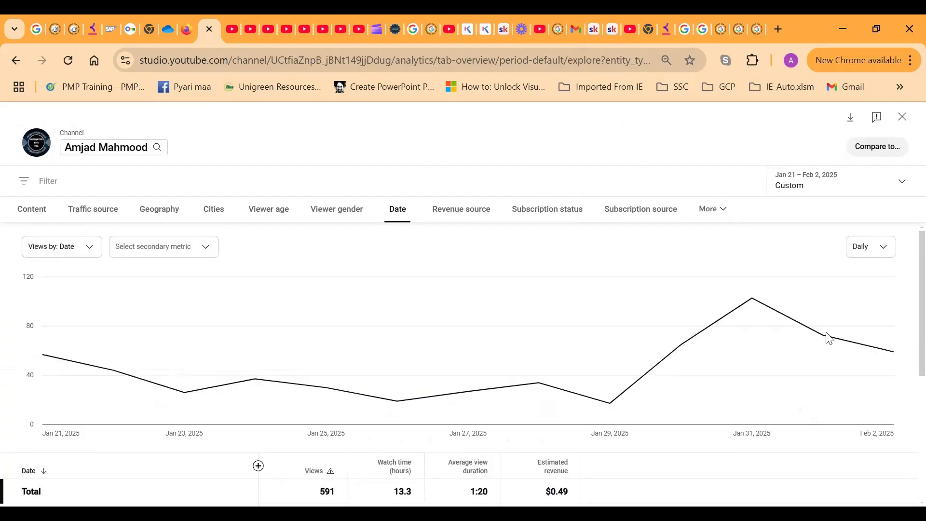
left_click(852, 121)
left_click(539, 318)
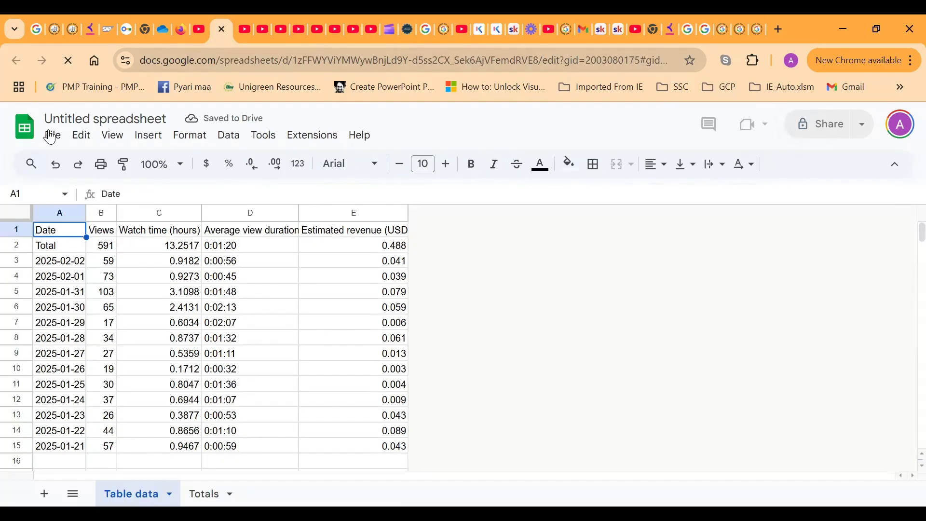
- Download the exported spreadsheet as Microsoft Excel (.xlsx) and show the downloaded file in its folder
left_click(54, 137)
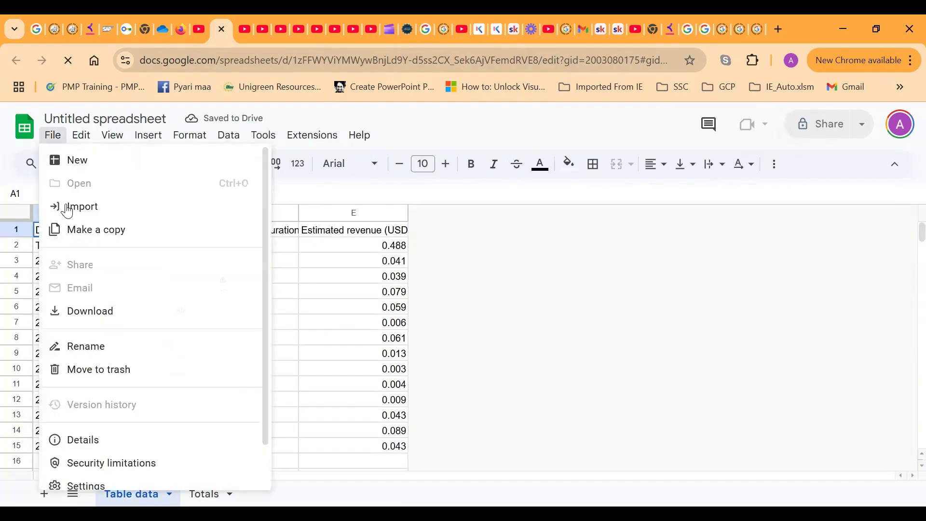
left_click(54, 139)
mouse_move(86, 314)
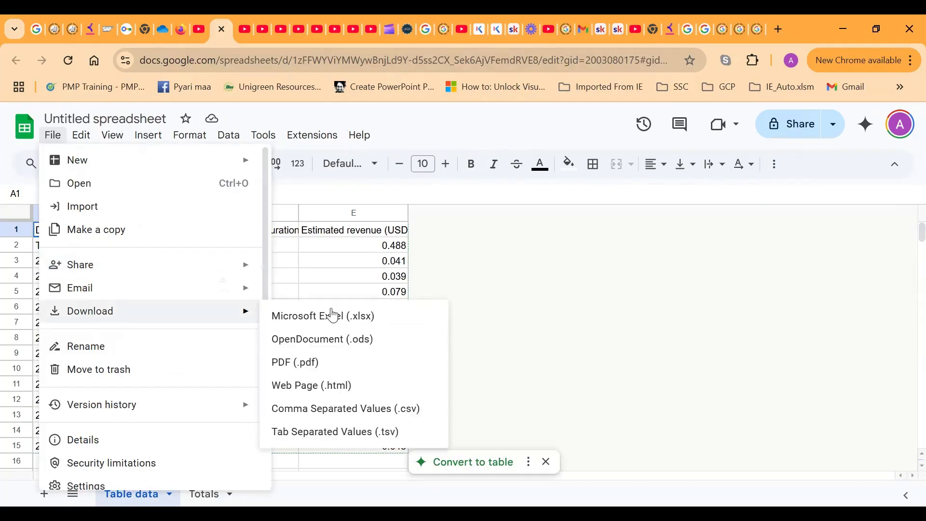
left_click(333, 315)
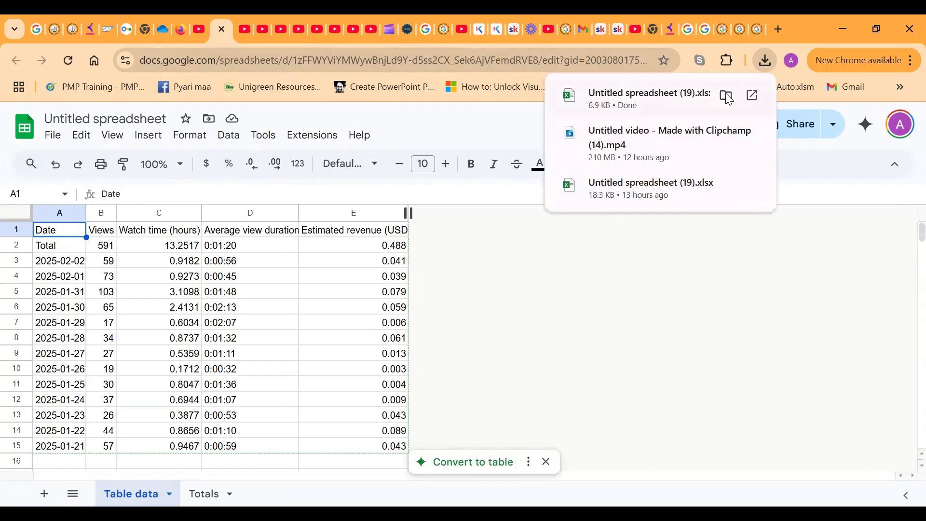
left_click(726, 99)
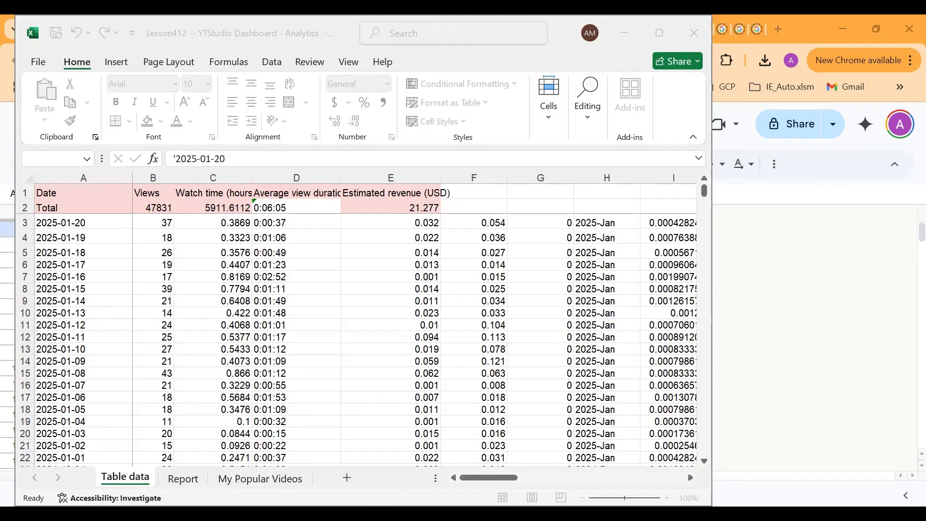
- Switch to the Excel dashboard workbook and paste the copied Jan 21 – Feb 2, 2025 rows below the Table data entries, starting at A587
left_click(54, 410)
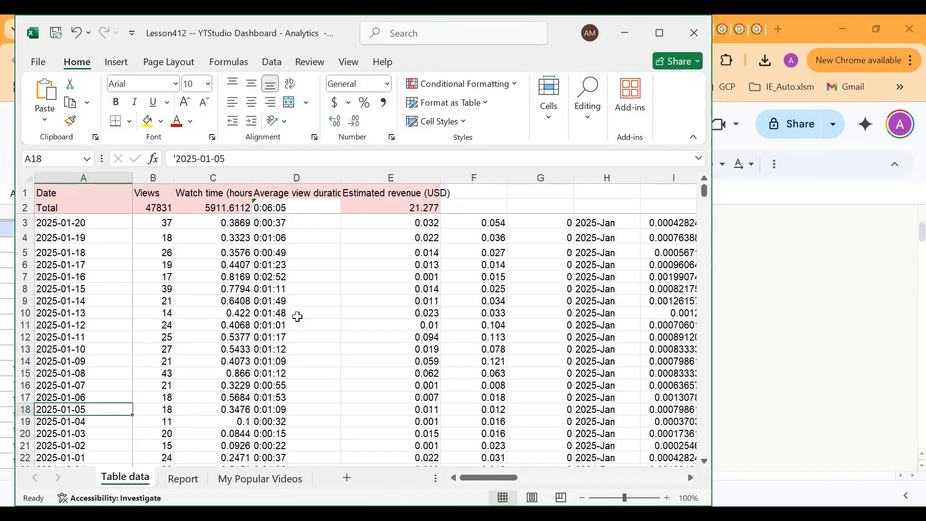
key("ctrl+Down")
key("Down")
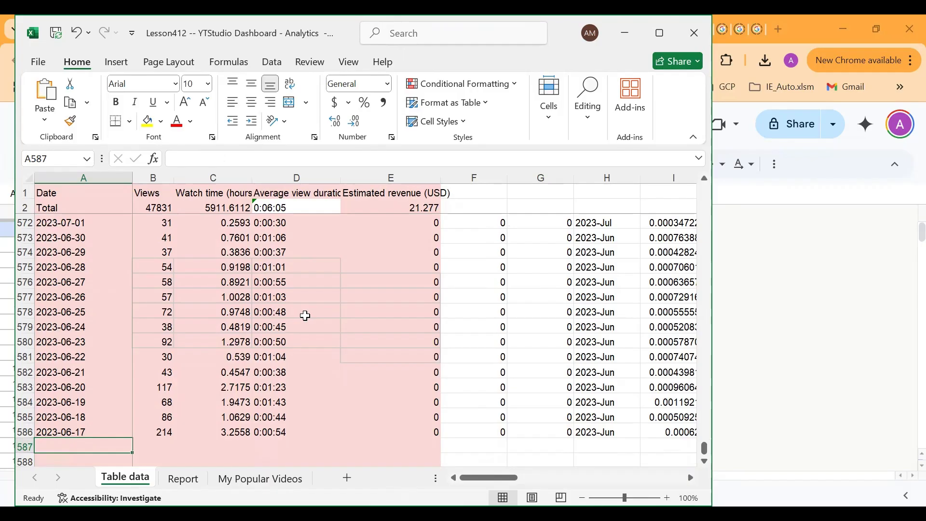
key("ctrl+v")
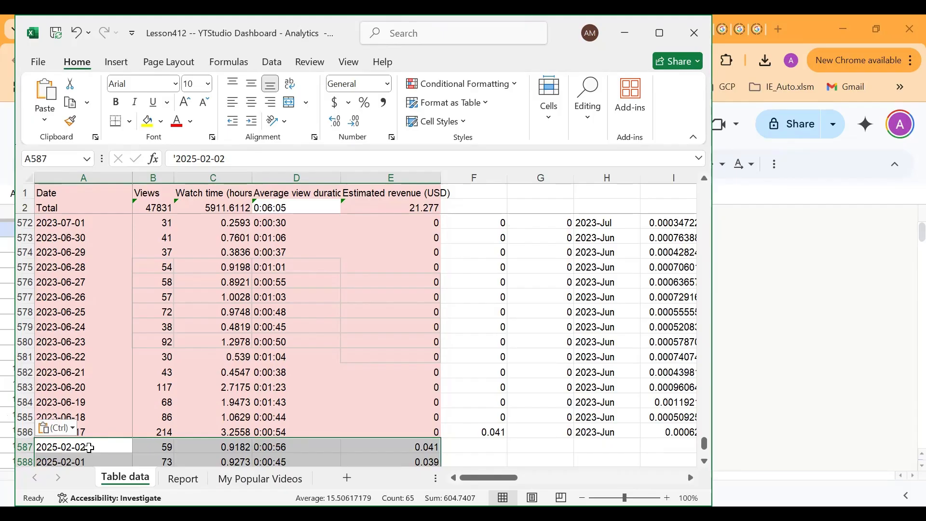
- Generate the Views comparison on the Report sheet with option 1, and return to Table data
left_click(195, 478)
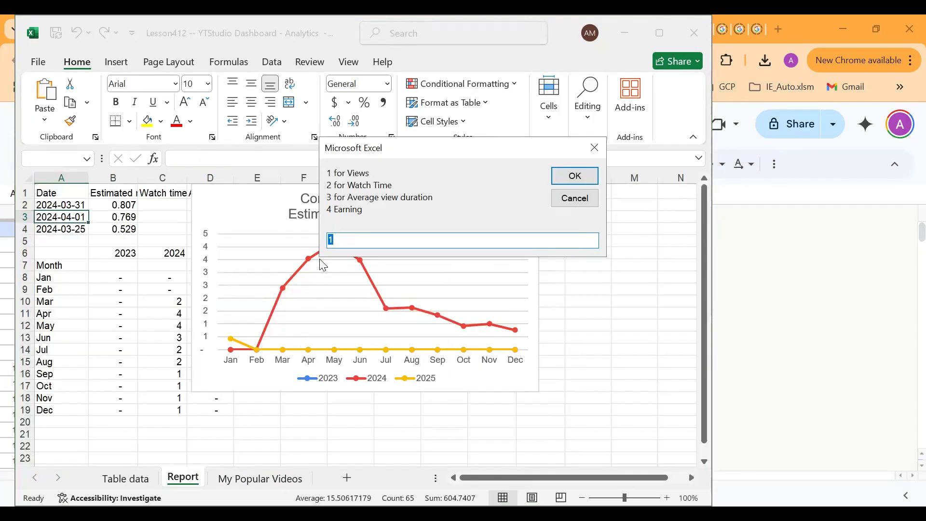
key("Return")
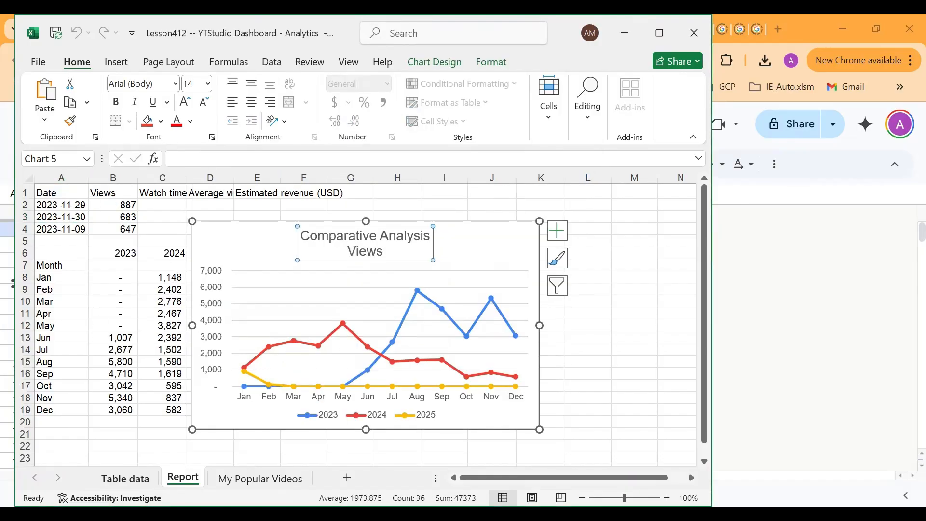
left_click(125, 478)
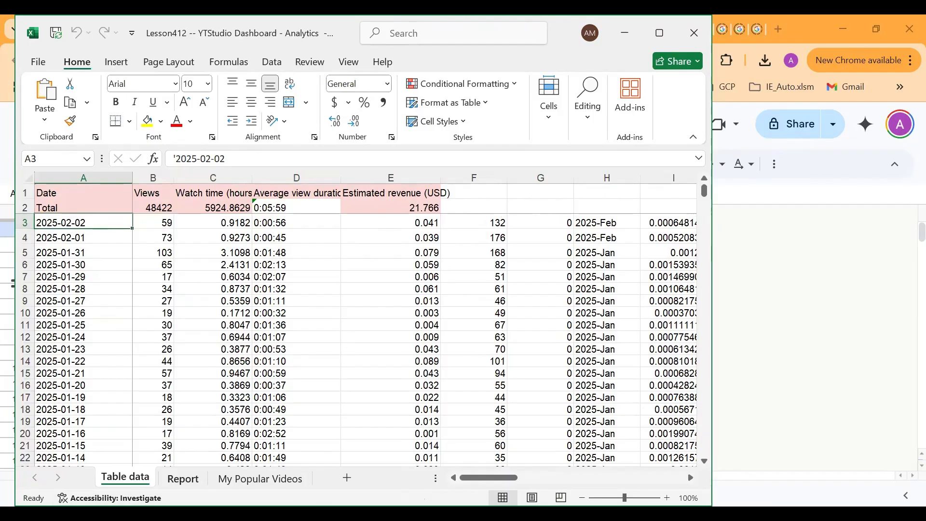
- Generate the Watch Time comparison on the Report sheet with option 2 and move the chart clear of the 2025 column
left_click(186, 479)
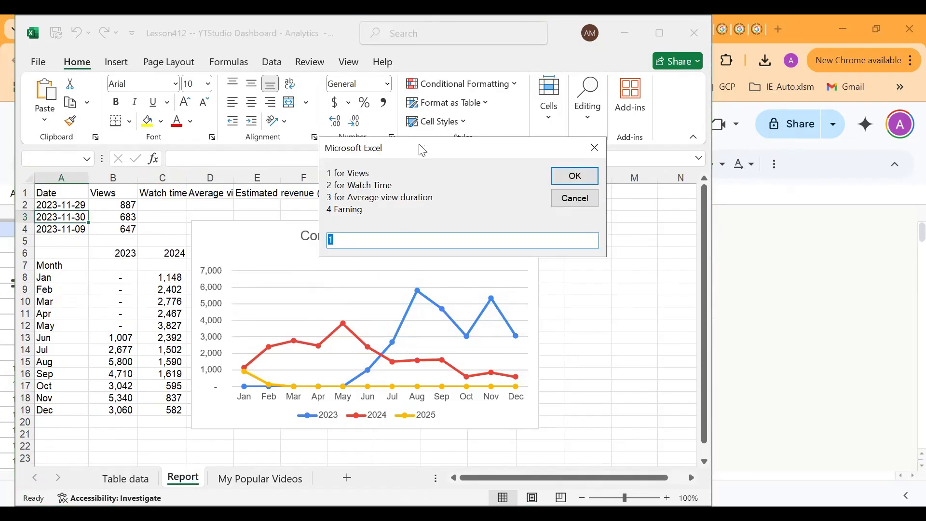
left_click_drag(423, 151, 424, 111)
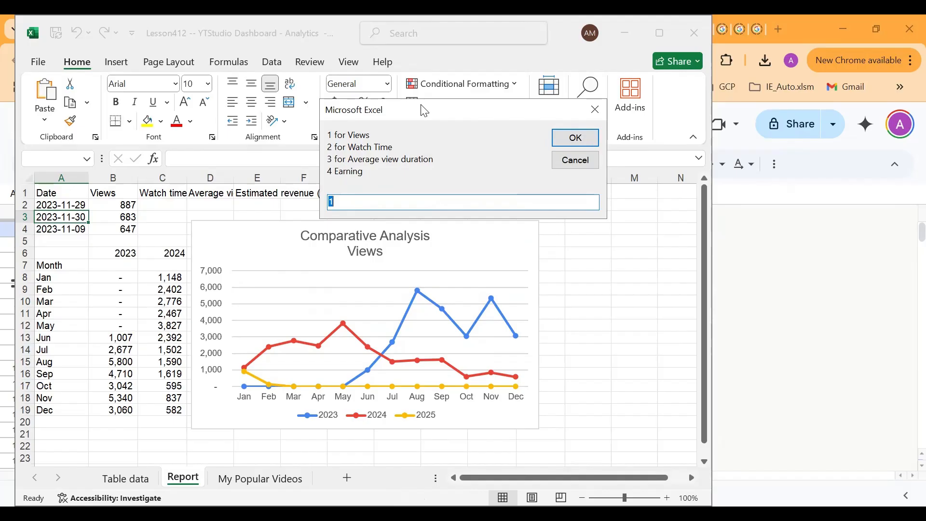
type("2")
key("Return")
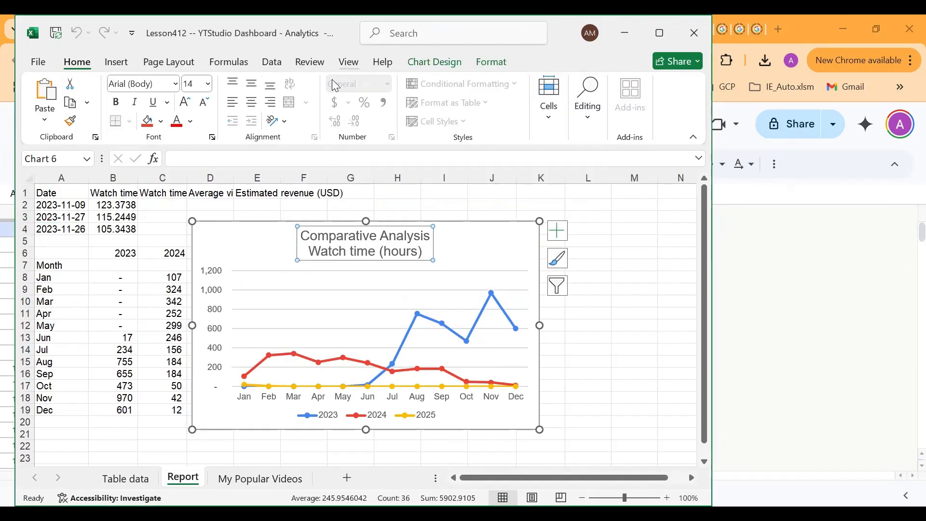
left_click_drag(280, 230, 345, 227)
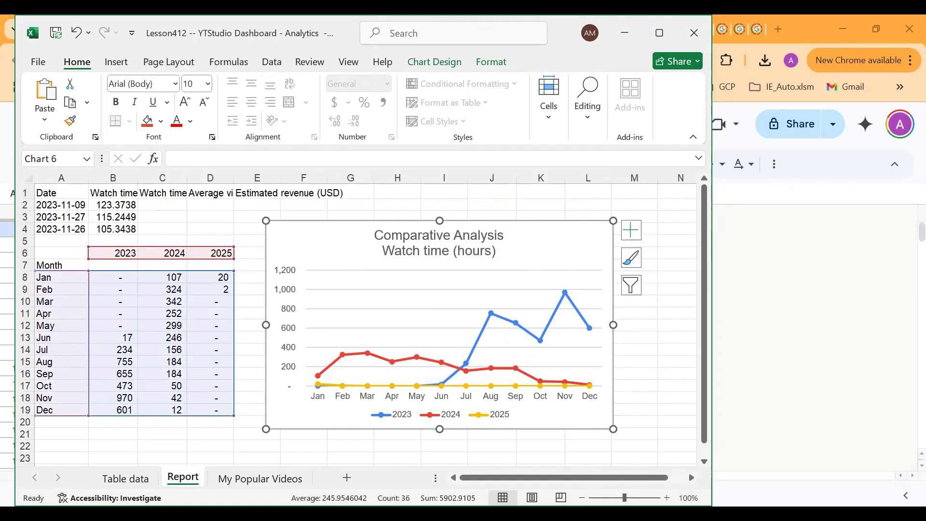
- Reopen the Report sheet, generate the Average view duration comparison with option 3, and move its chart off the 2025 column
left_click(125, 479)
left_click(180, 478)
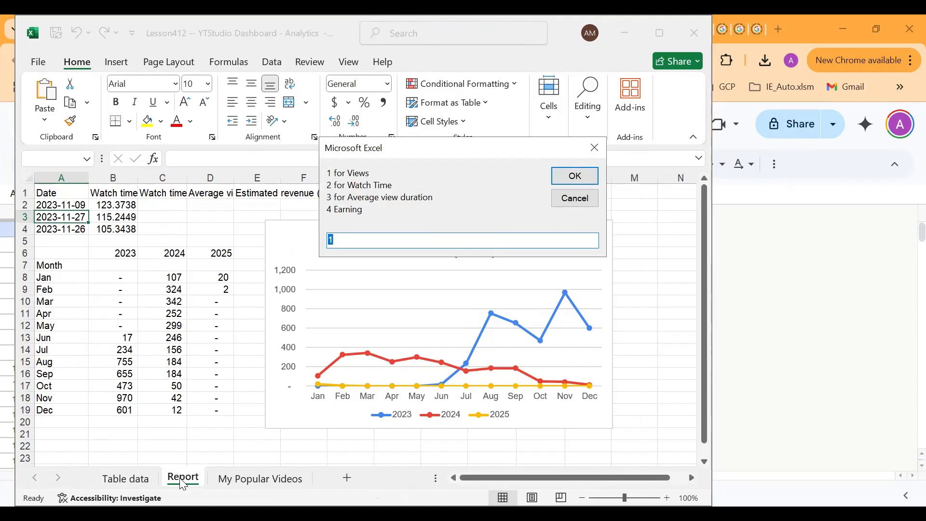
type("3")
key("Return")
left_click_drag(254, 227, 309, 229)
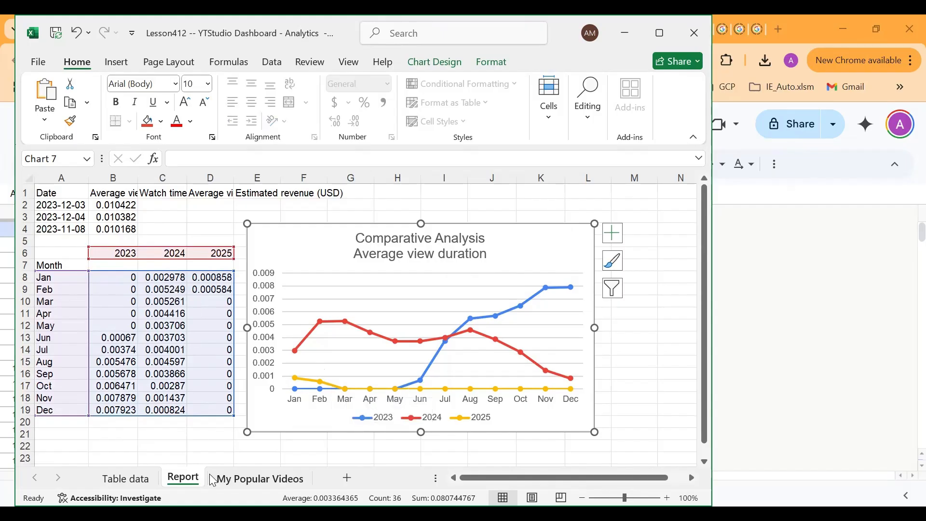
- Reopen the Report sheet, generate the Earning comparison with option 4, and move the estimated revenue chart off the 2025 column
left_click(135, 479)
left_click(182, 479)
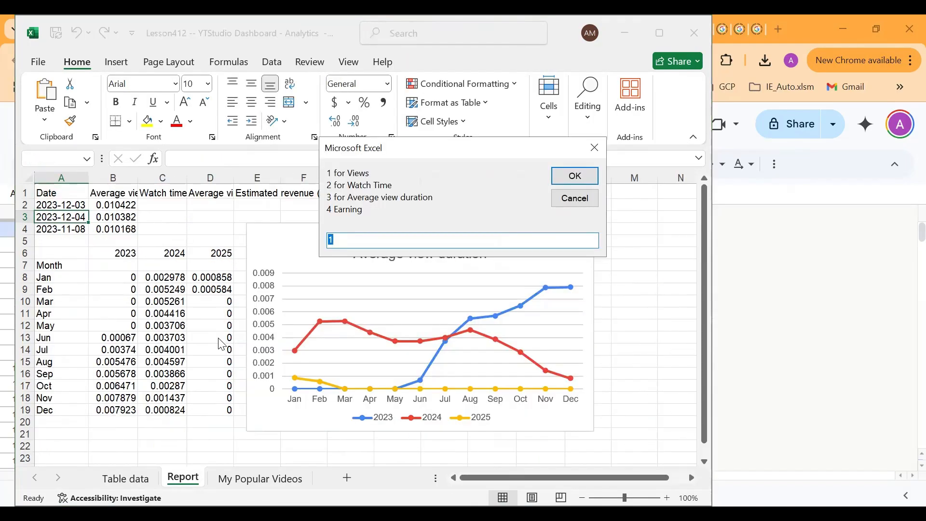
type("4")
key("Return")
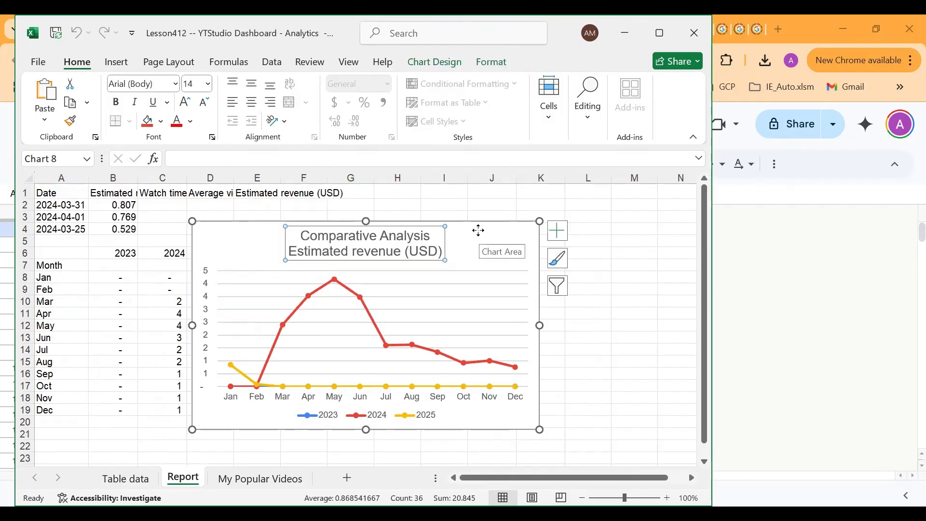
left_click_drag(479, 230, 541, 236)
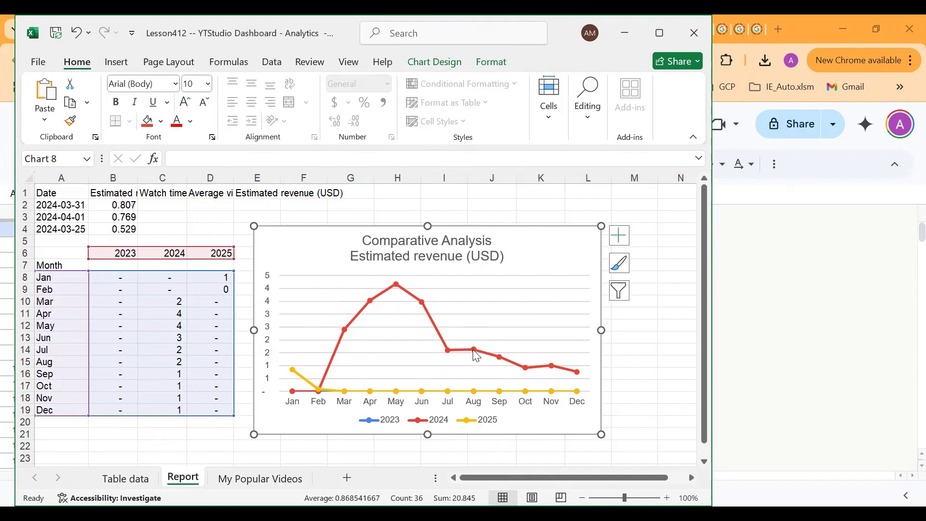
mouse_move(568, 365)
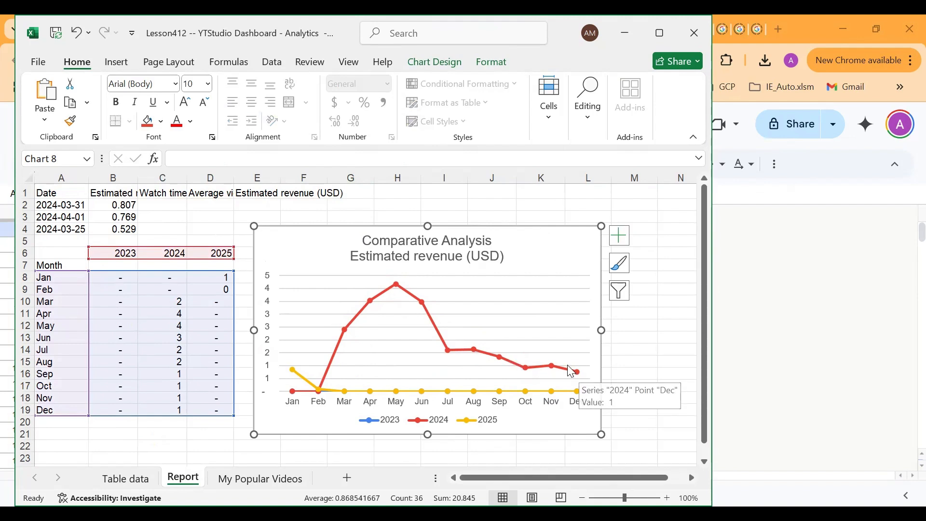